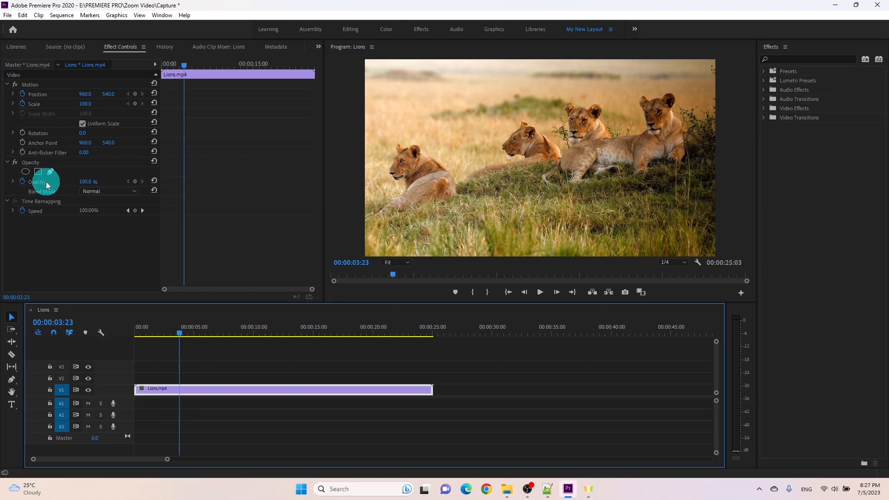
Step: Keyframe a zoom-in on Lions.mp4 from 00:00:03:23 to 00:00:06:13, ending at Scale 164 and Position 652, 640
left_click(18, 118)
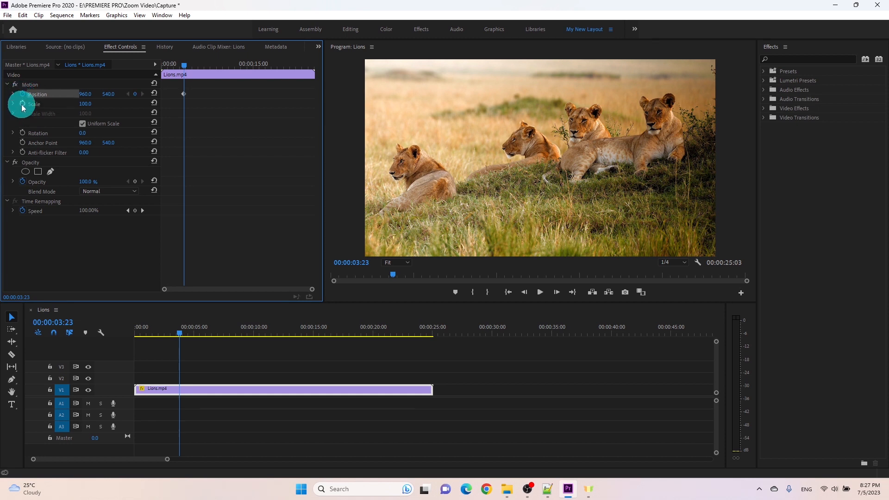
left_click(22, 104)
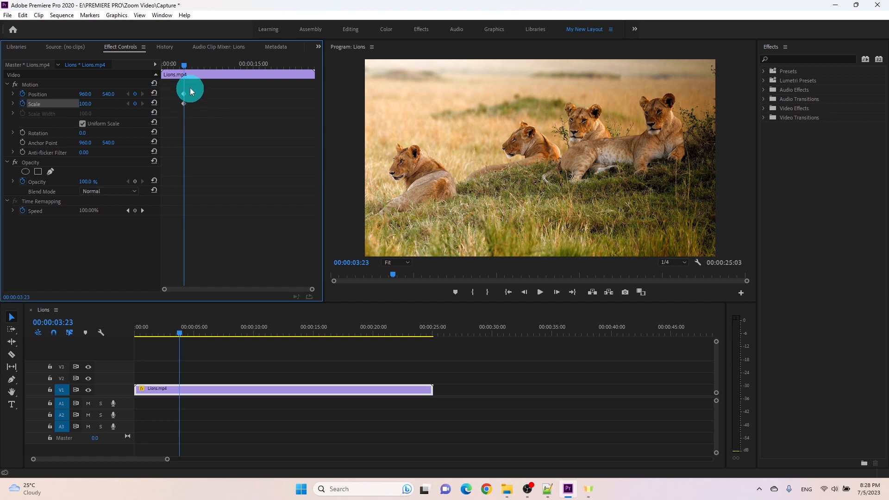
left_click_drag(186, 68, 202, 68)
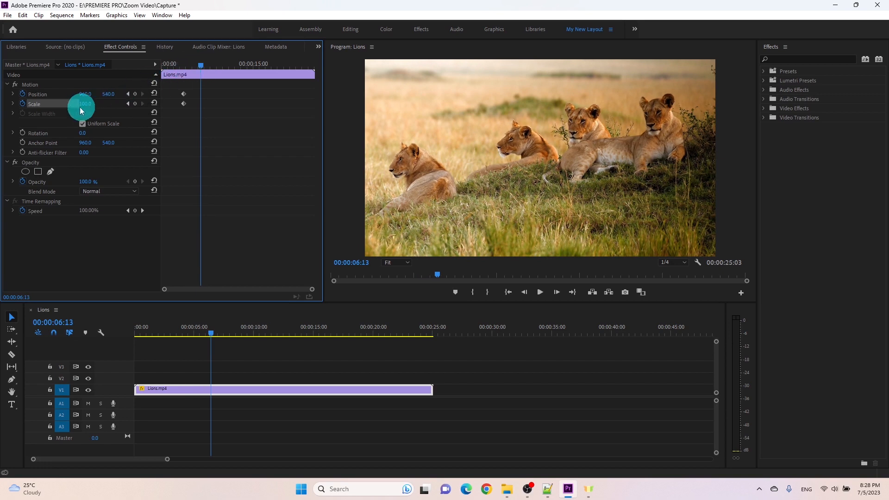
left_click_drag(87, 103, 44, 96)
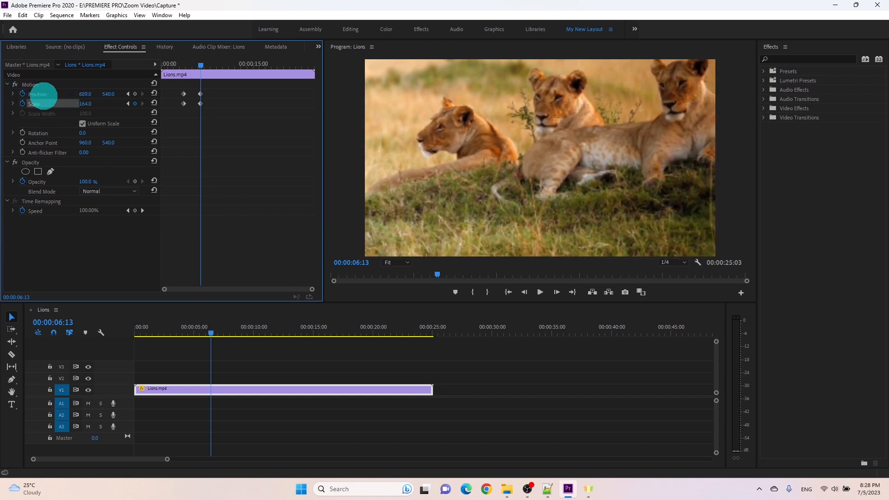
left_click_drag(110, 98, 116, 51)
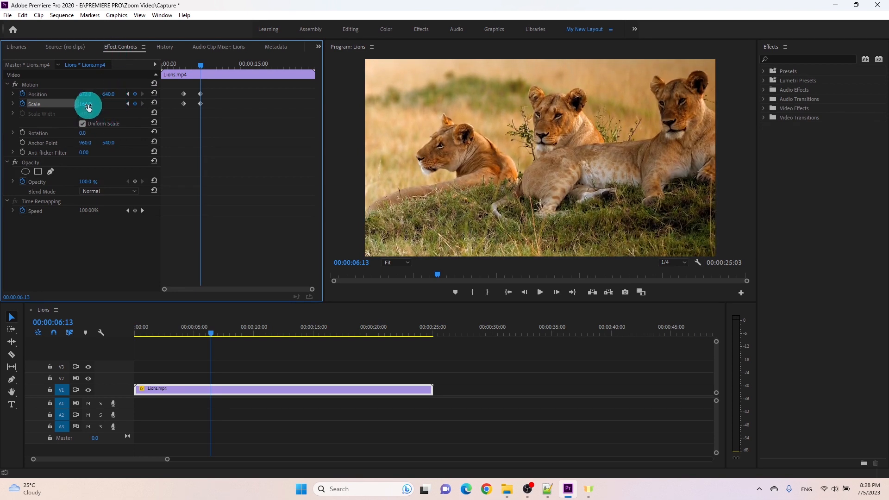
mouse_move(88, 96)
left_mouse_down()
mouse_move(76, 91)
mouse_move(90, 94)
left_mouse_up()
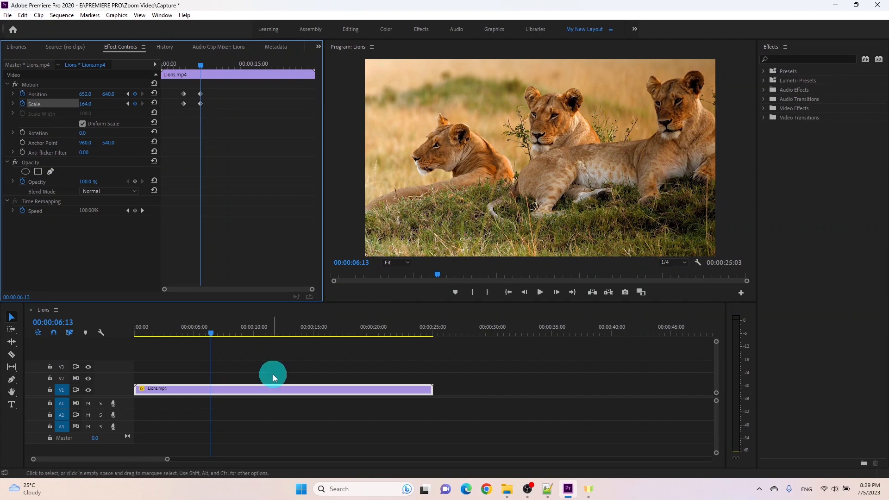
Step: Play the sequence from near its start to preview the zoom-in, stopping at 00:00:09:18
left_click(142, 332)
left_click(540, 296)
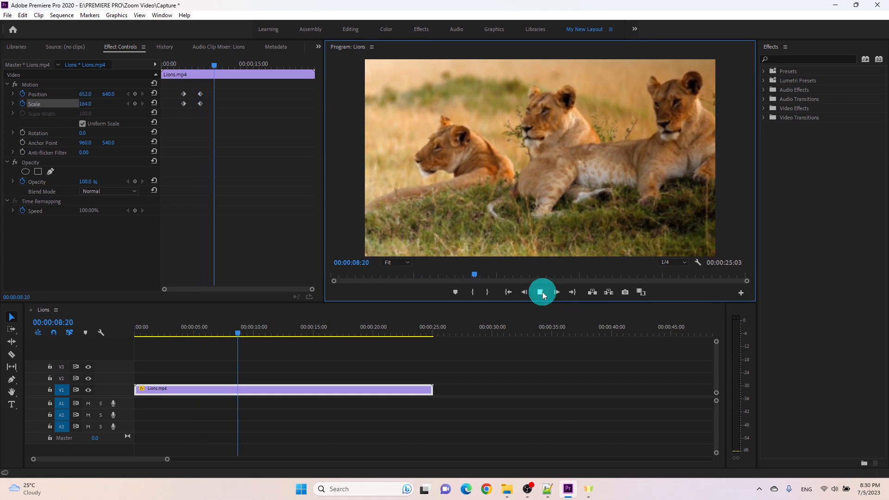
left_click(543, 291)
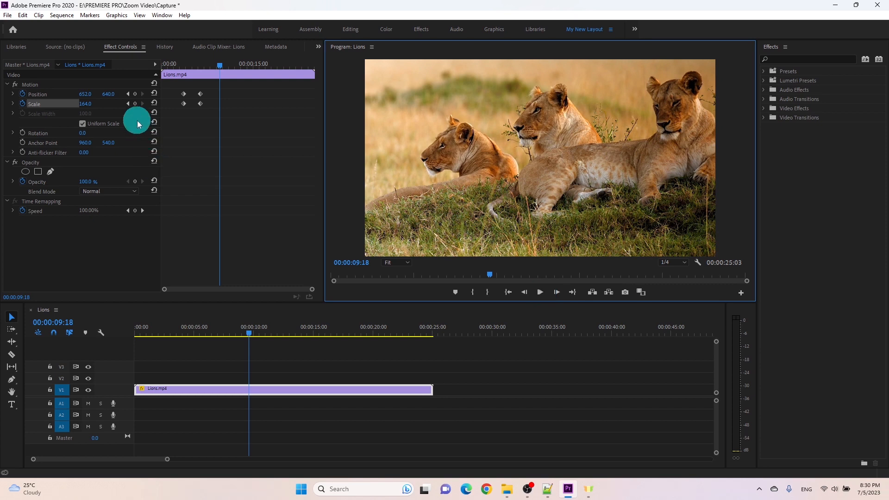
Step: Add Position and Scale hold keyframes at 00:00:09:18 and reset both properties to their defaults at 00:00:12:10 for the zoom-out
left_click(135, 93)
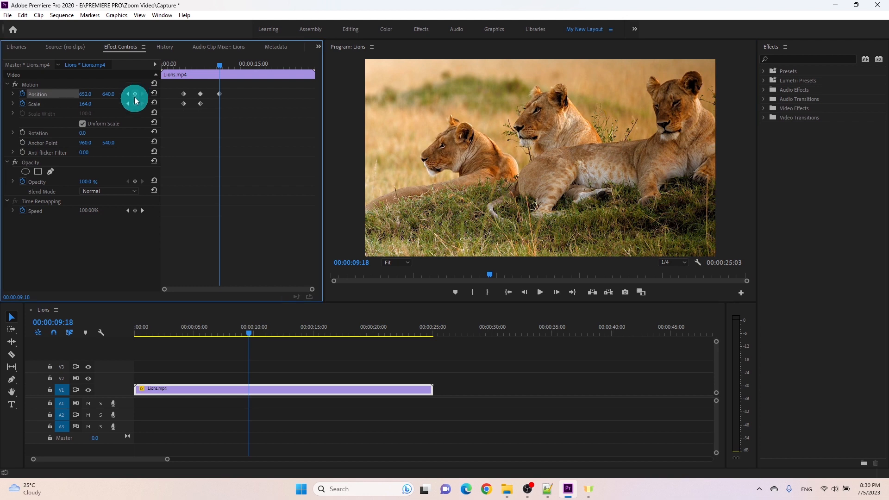
left_click(135, 104)
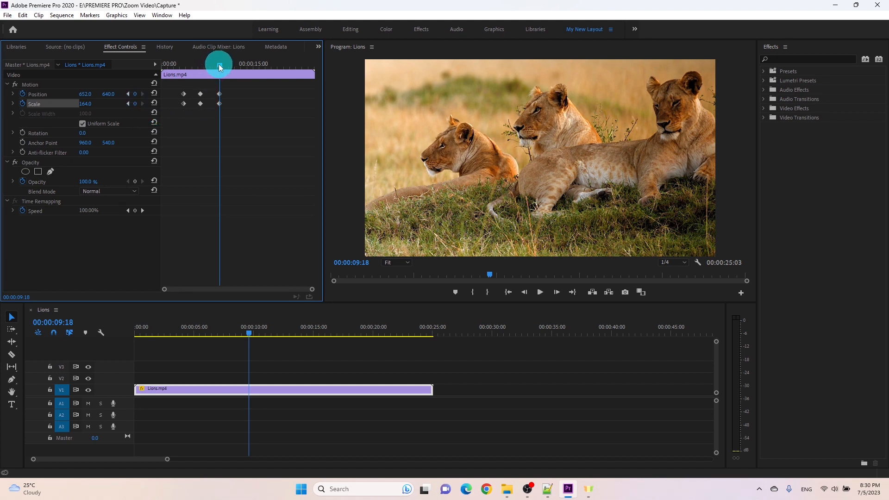
left_click_drag(218, 64, 236, 68)
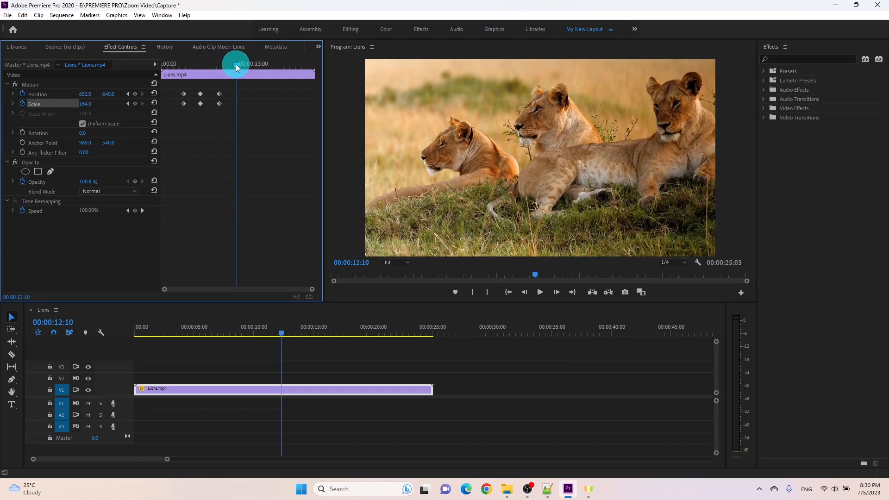
left_click(155, 93)
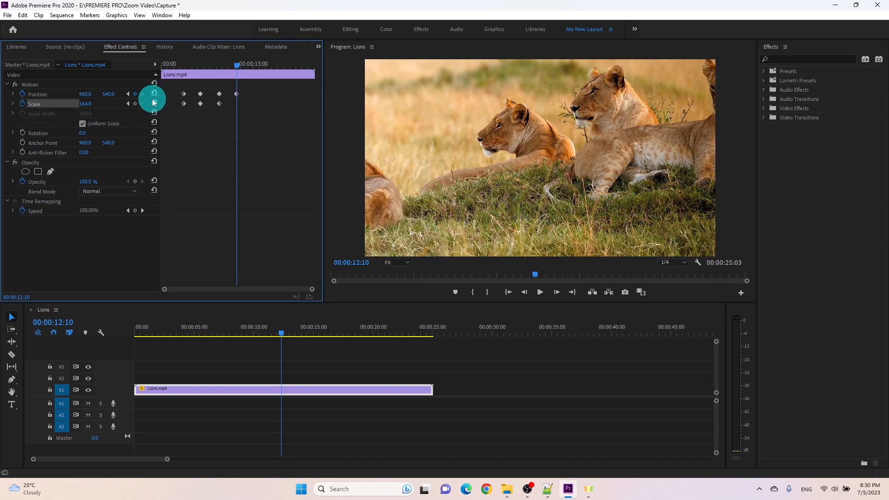
left_click(154, 102)
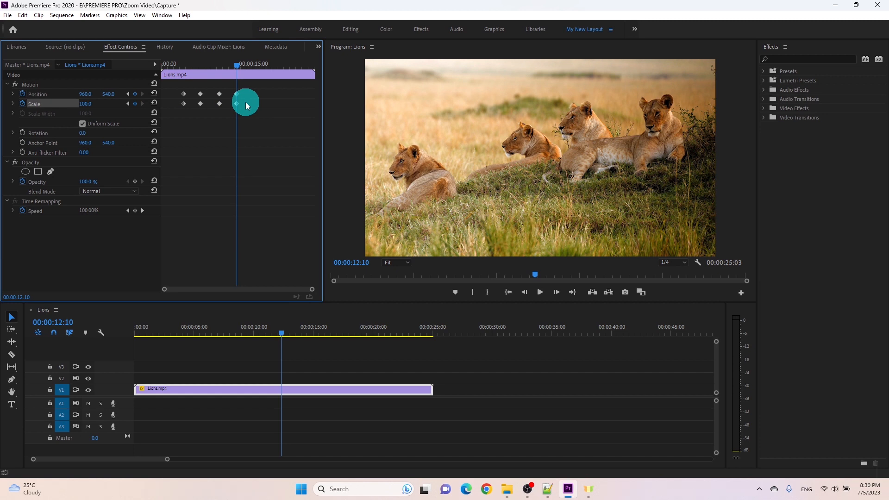
Step: Play the sequence from 00:00:02:08 to preview the complete zoom-in and zoom-out
left_click(189, 327)
left_click(162, 327)
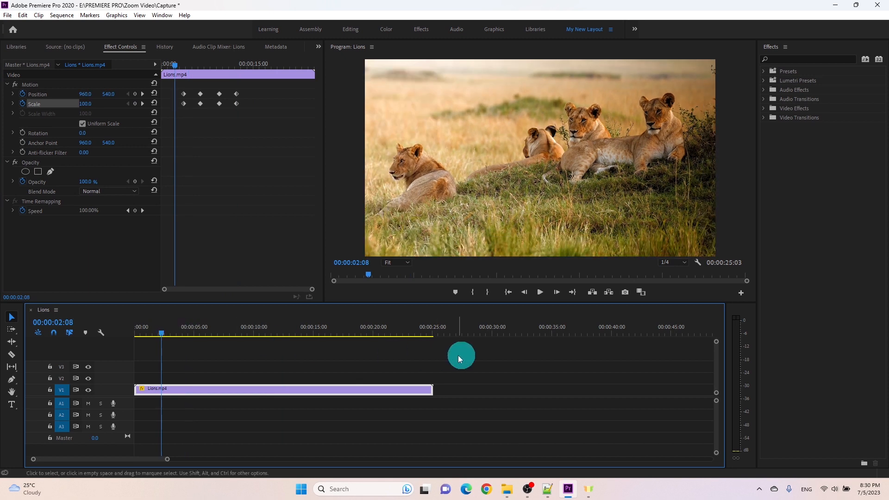
left_click(540, 292)
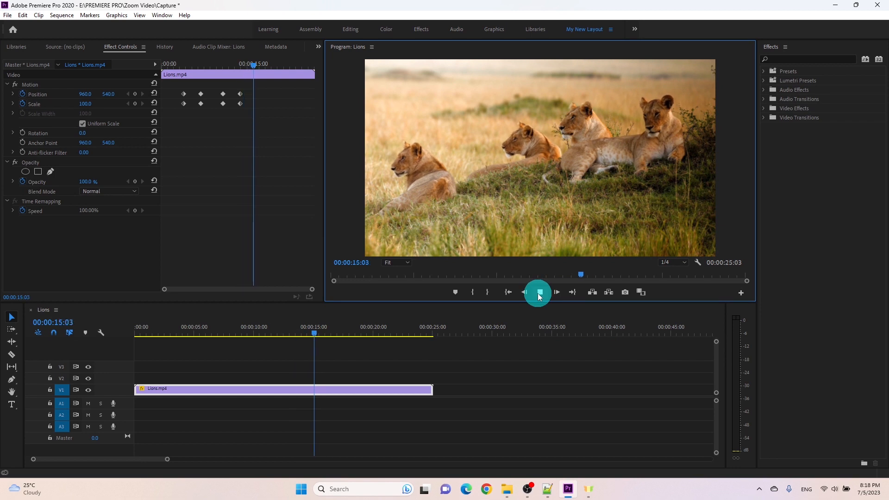
left_click(539, 292)
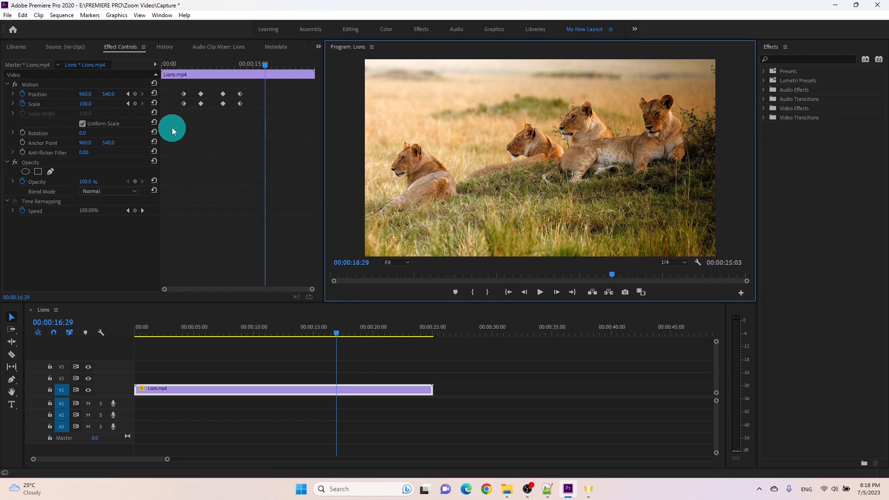
Step: Apply Ease In temporal interpolation to the first two pairs of Position and Scale keyframes
left_click_drag(174, 124, 208, 87)
right_click(200, 97)
mouse_move(239, 174)
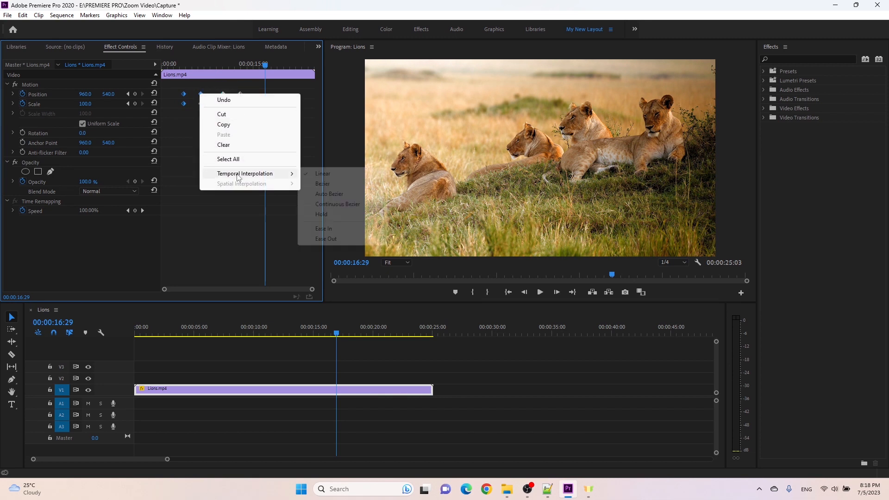
left_click(324, 229)
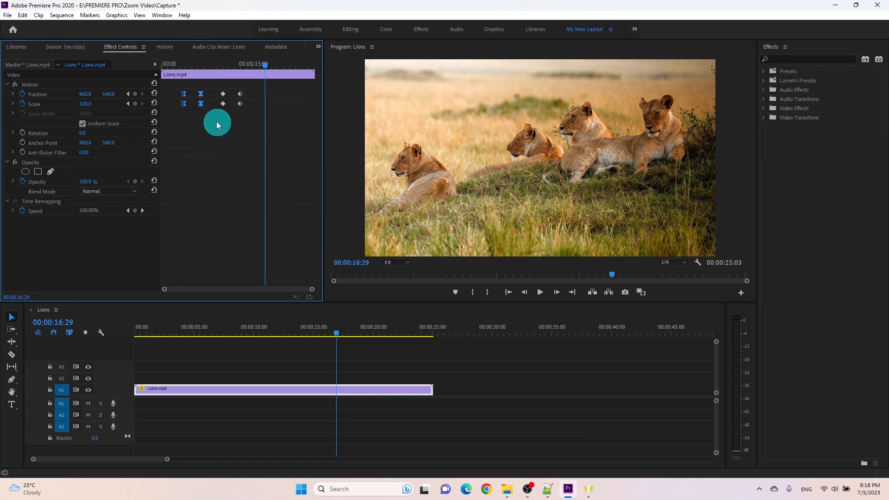
Step: Apply Ease Out temporal interpolation to the last two pairs of Position and Scale keyframes
left_click_drag(218, 120, 240, 88)
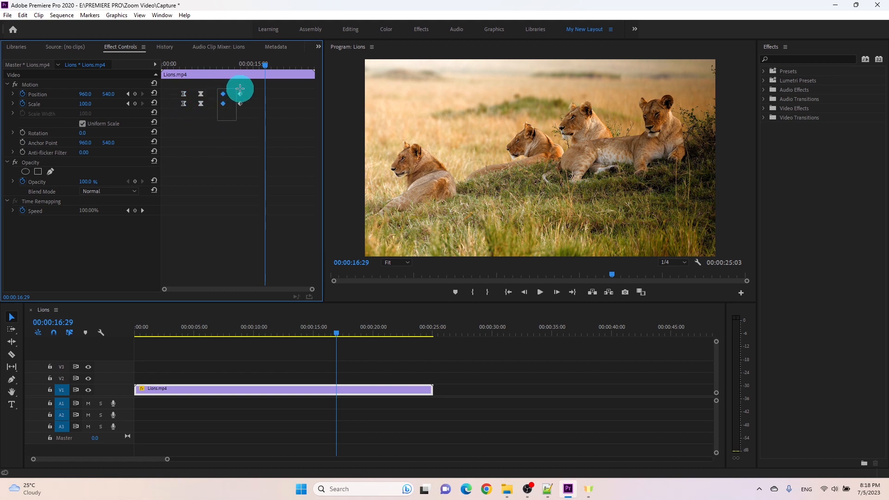
right_click(240, 97)
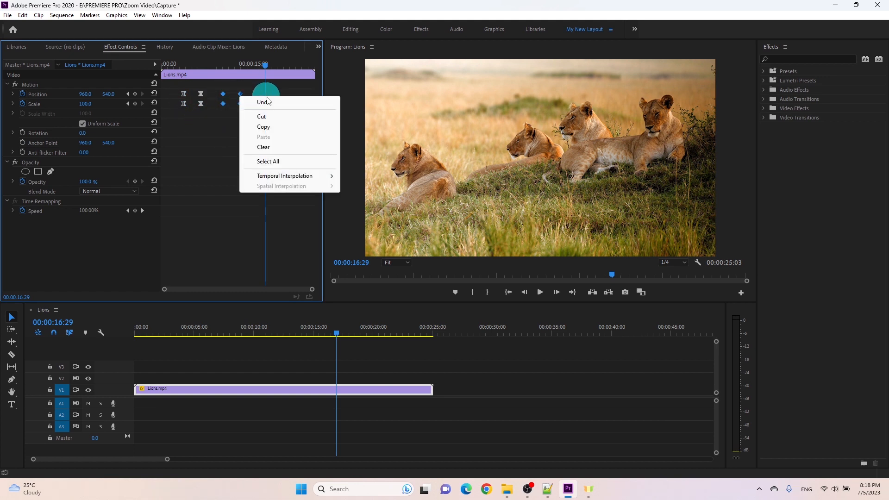
mouse_move(286, 177)
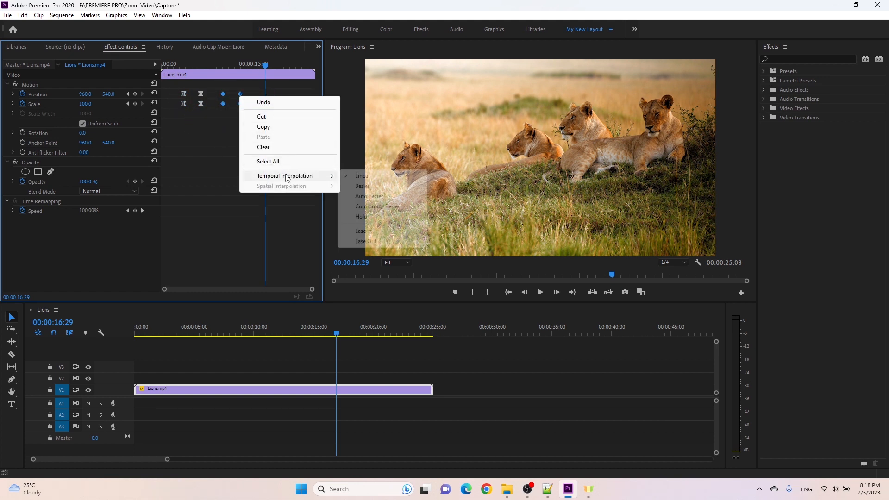
left_click(365, 241)
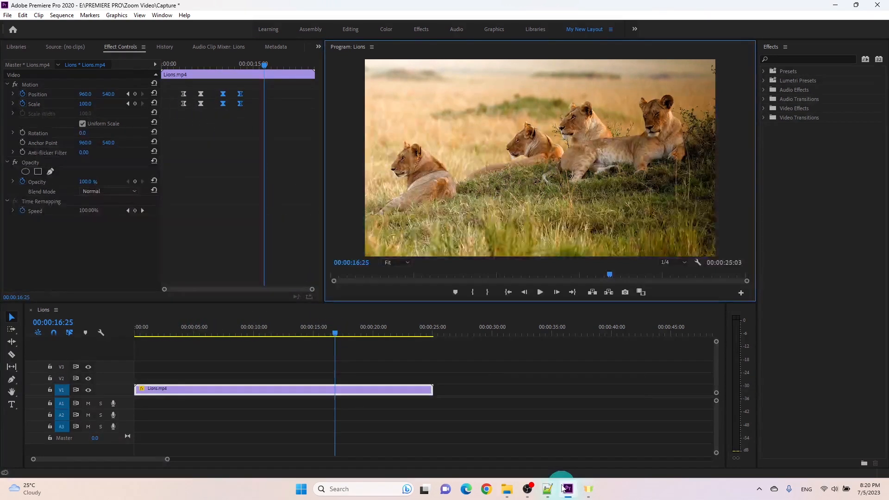
Step: Play the sequence from 00:00:01:05 to preview the eased zoom movement
left_click(149, 327)
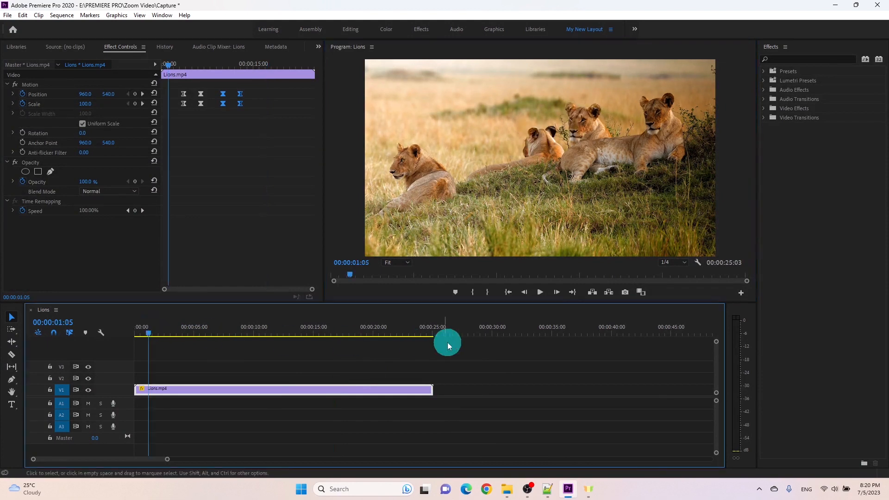
left_click(540, 292)
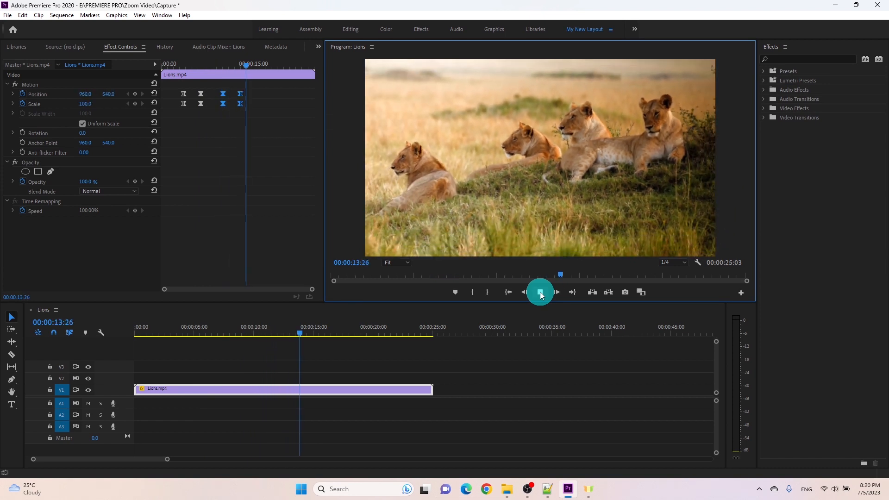
left_click(539, 291)
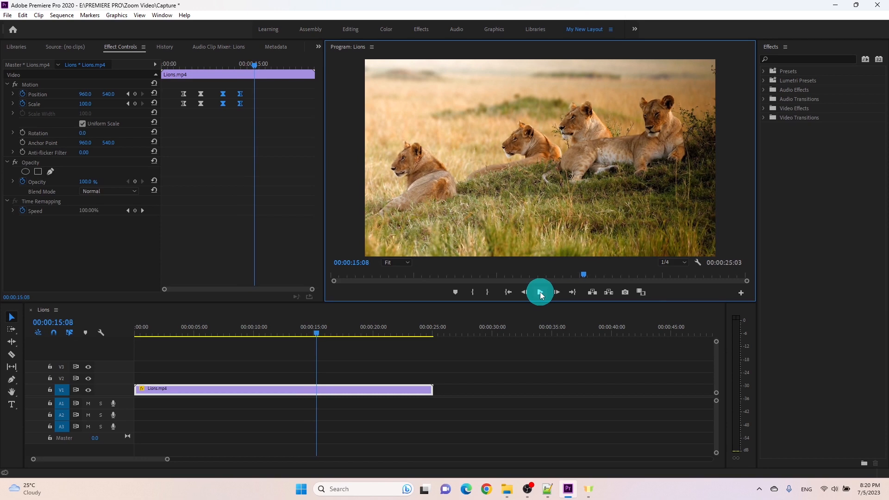
Step: Move the second pair of Position and Scale keyframes closer to the first pair for a faster zoom-in, and preview it
left_click_drag(199, 119, 196, 96)
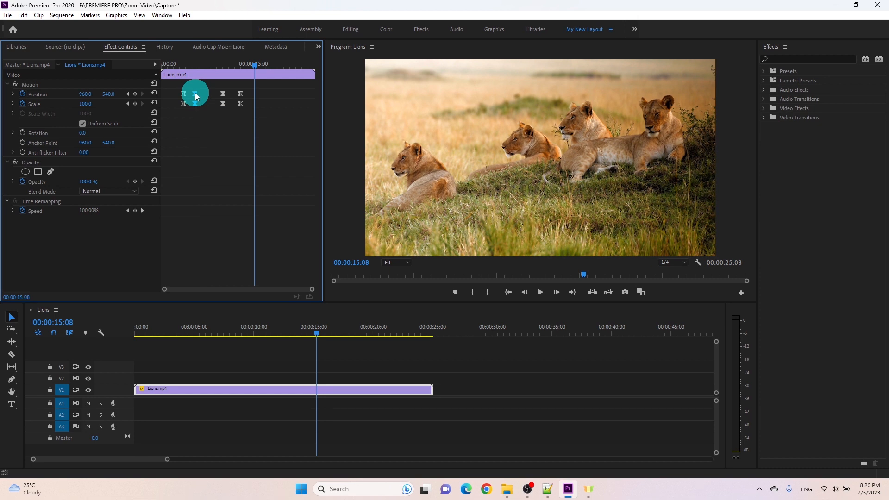
mouse_move(196, 96)
left_mouse_down()
mouse_move(205, 94)
mouse_move(195, 97)
left_mouse_up()
left_click(171, 66)
left_click(540, 290)
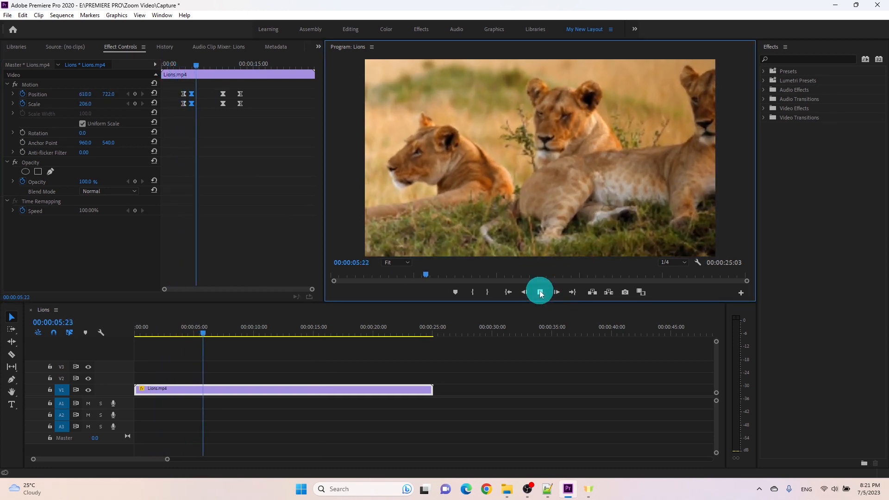
left_click(541, 291)
Step: Move the second pair of Position and Scale keyframes out to about 00:00:07:19 for a slower zoom-in, and preview it
left_click(192, 95)
left_click_drag(192, 95, 207, 95)
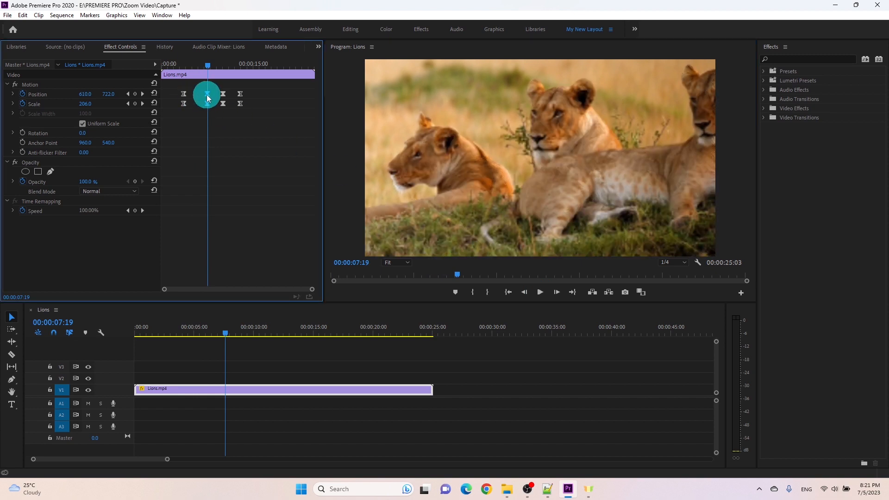
left_click(173, 66)
left_click(540, 293)
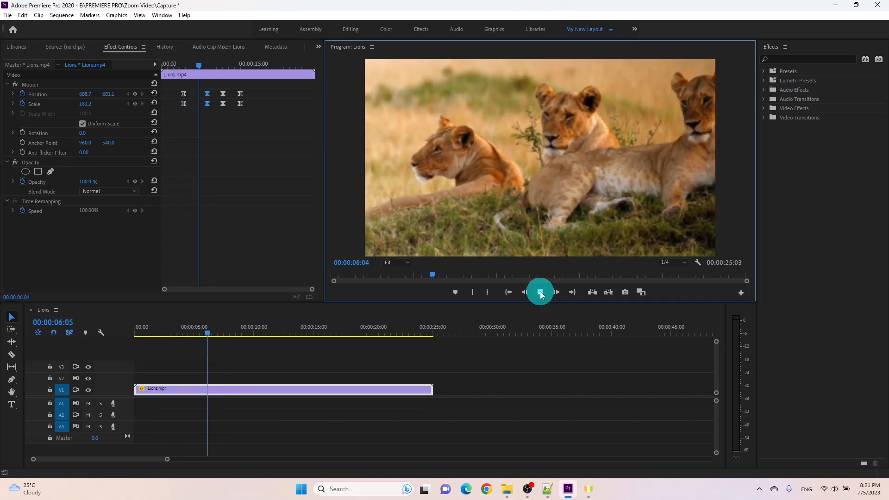
left_click(540, 292)
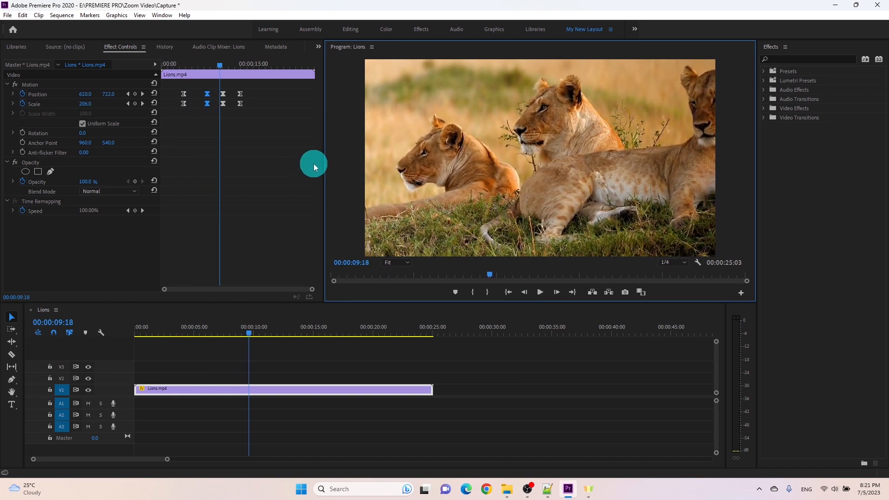
Step: Shift the second and fourth pairs of Position and Scale keyframes earlier to shorten both zooms, and preview from 00:00:01:27
left_click_drag(240, 124, 198, 95)
left_click(174, 66)
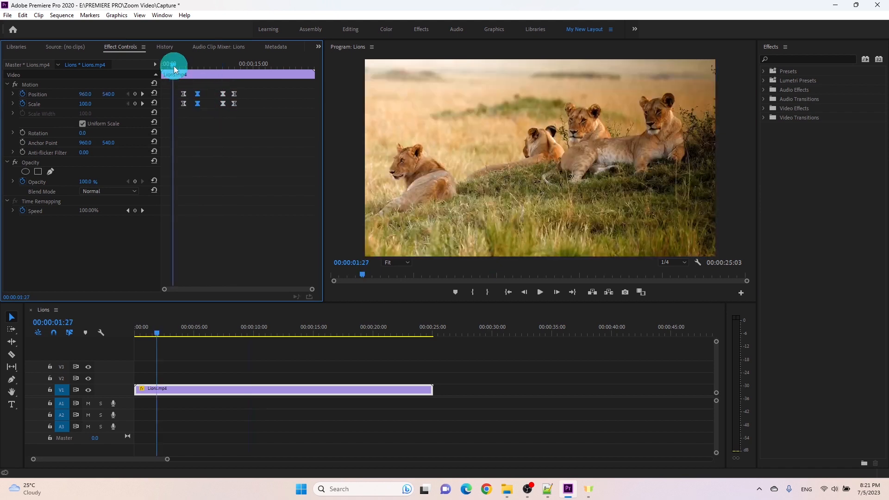
left_click(431, 235)
left_click(540, 287)
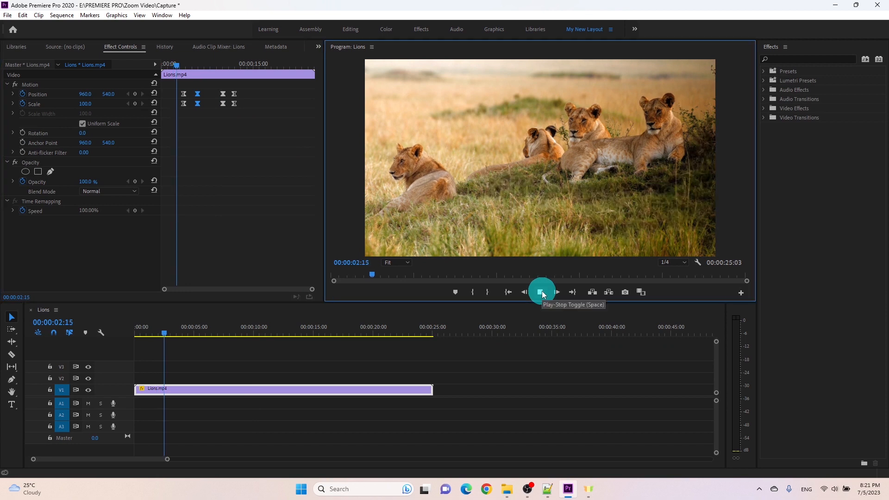